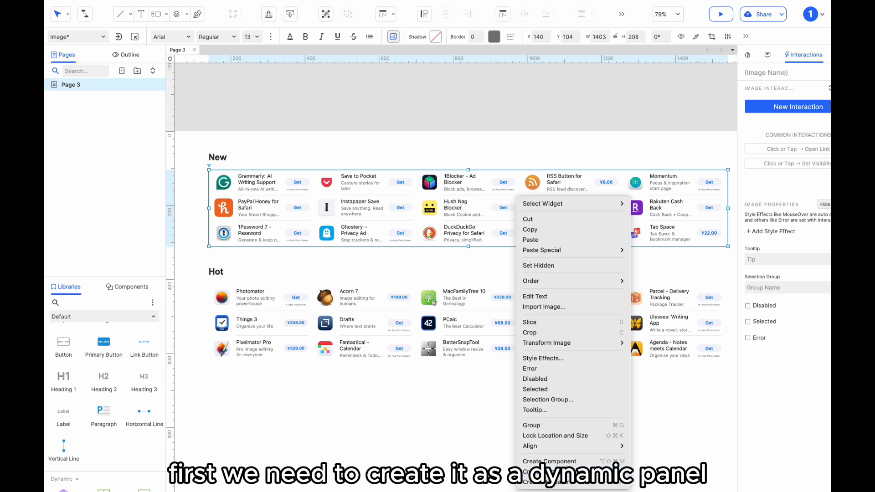
Step: Convert the selected New app list into a dynamic panel and open its style settings to turn off Fit to Content
click(569, 471)
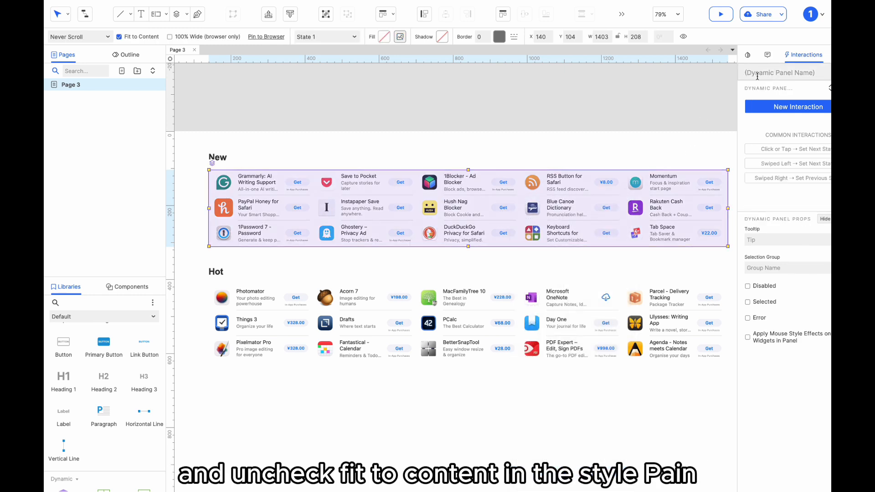
drag(737, 78, 708, 74)
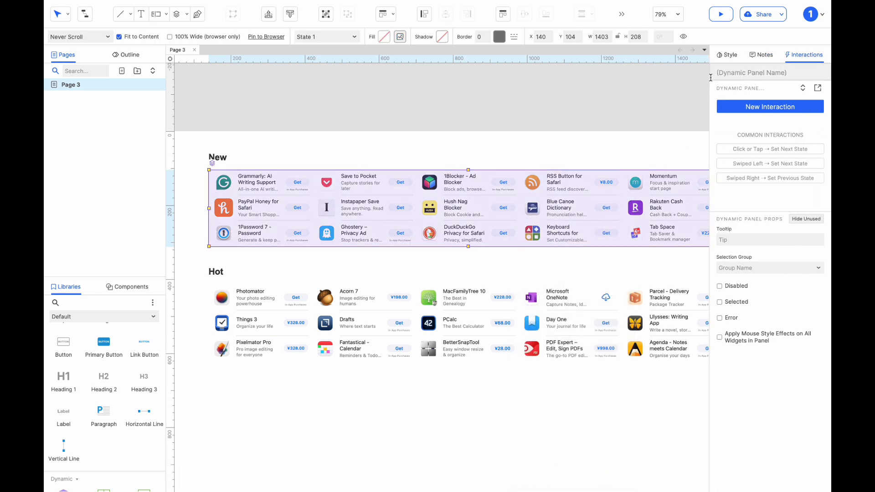
click(726, 55)
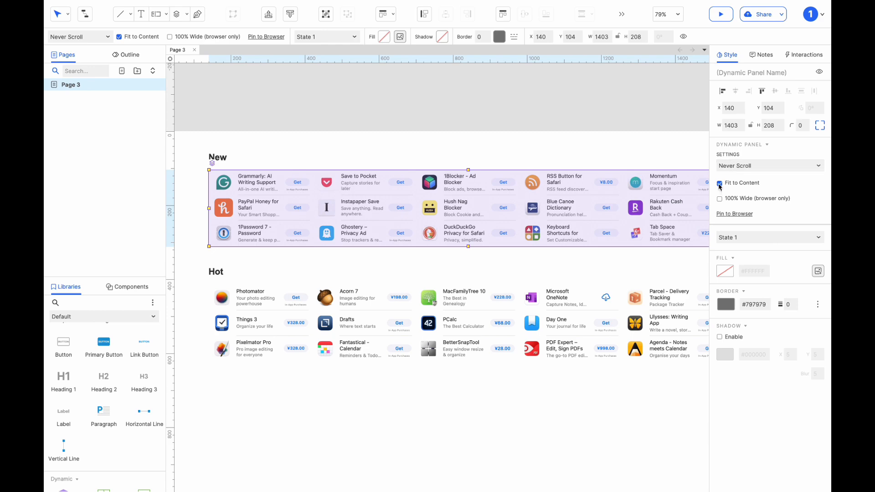
Step: Enter the dynamic panel and duplicate the app list image, placing the copy directly to the right of the original
double_click(545, 214)
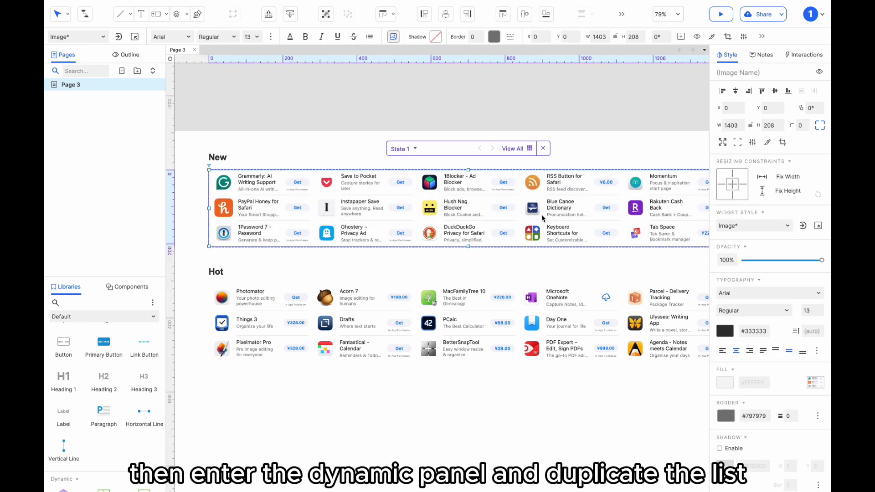
scroll(407, 233, left, 3)
scroll(364, 231, left, 1)
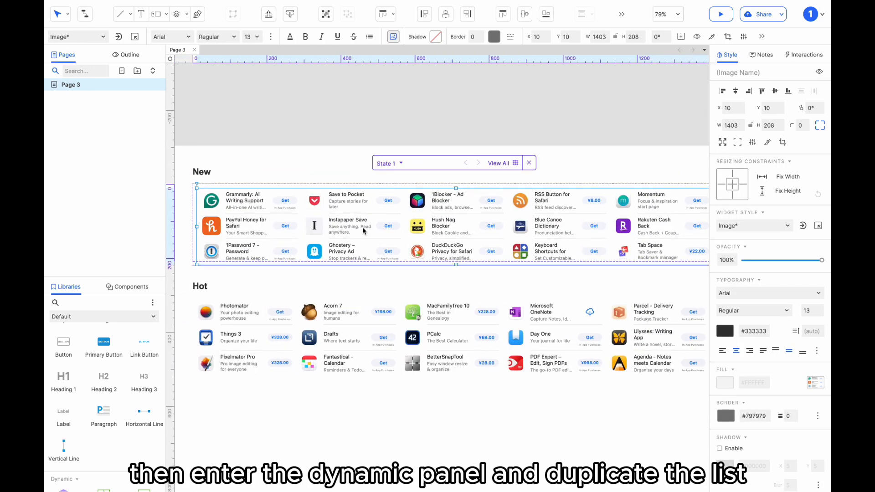
drag(358, 230, 585, 235)
scroll(498, 234, right, 4)
drag(305, 235, 587, 224)
Step: Convert both list images into a dynamic panel named Horizontal
shift+click(508, 248)
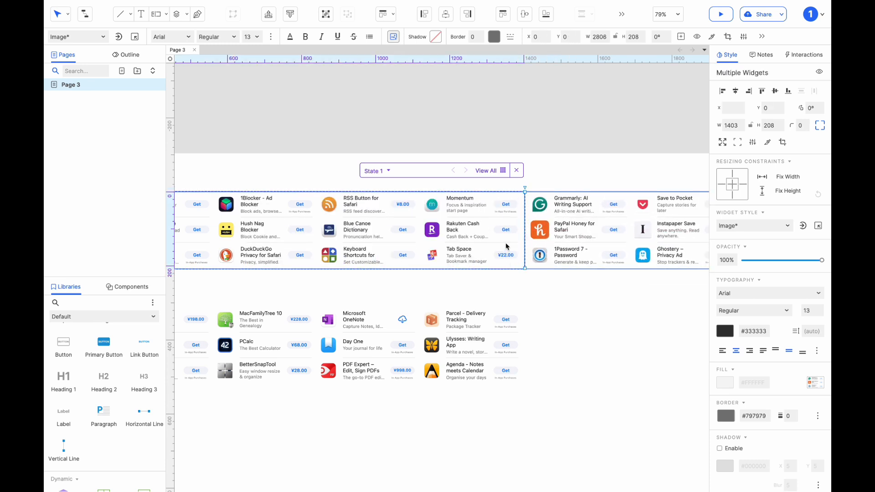
right_click(501, 246)
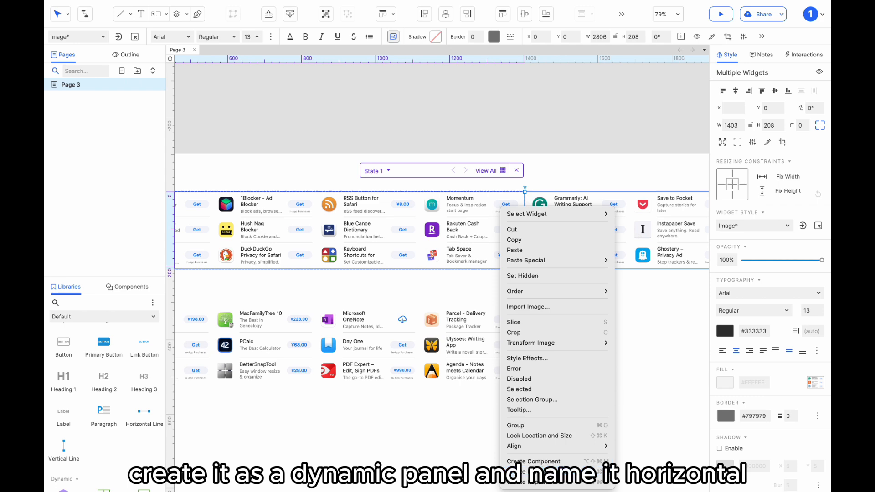
click(524, 464)
click(726, 73)
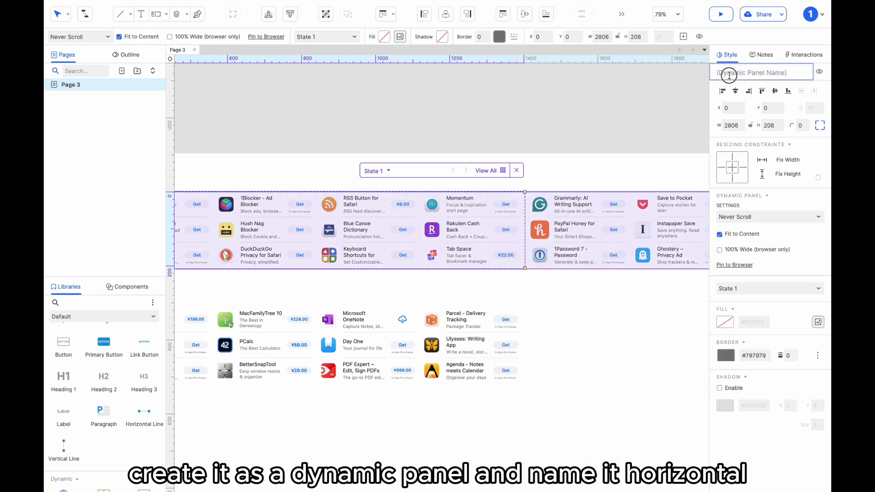
text(Horizontal)
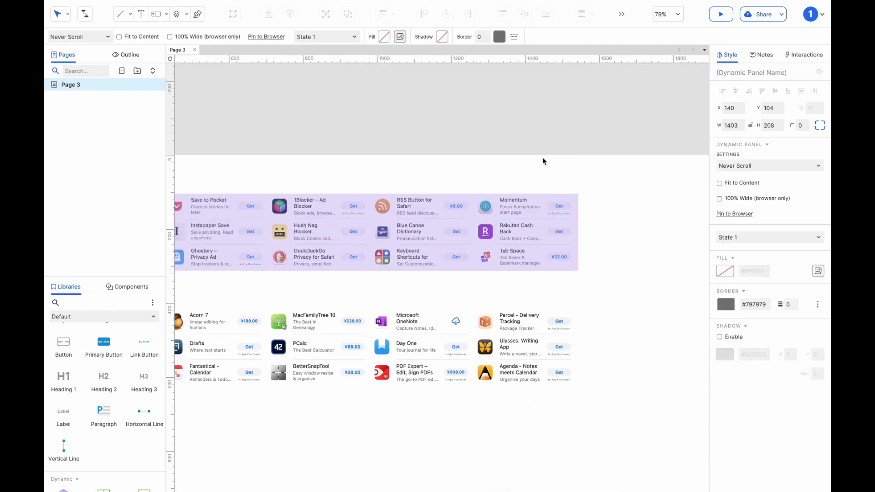
Step: Add a Loaded interaction to the Horizontal panel that moves this widget by -1 on x
scroll(543, 162, left, 3)
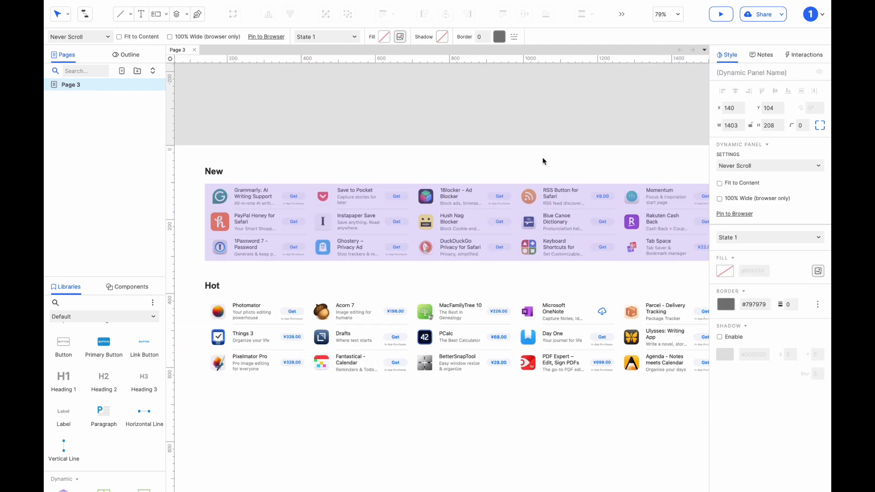
click(464, 209)
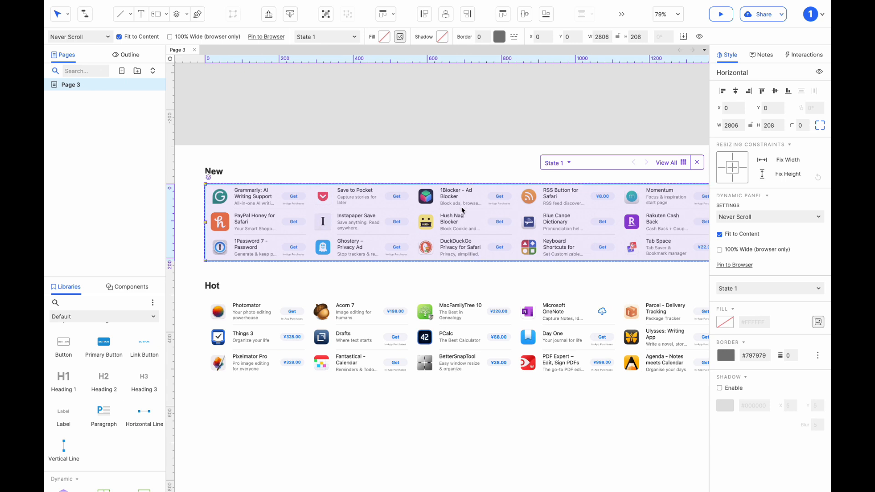
click(803, 58)
click(770, 104)
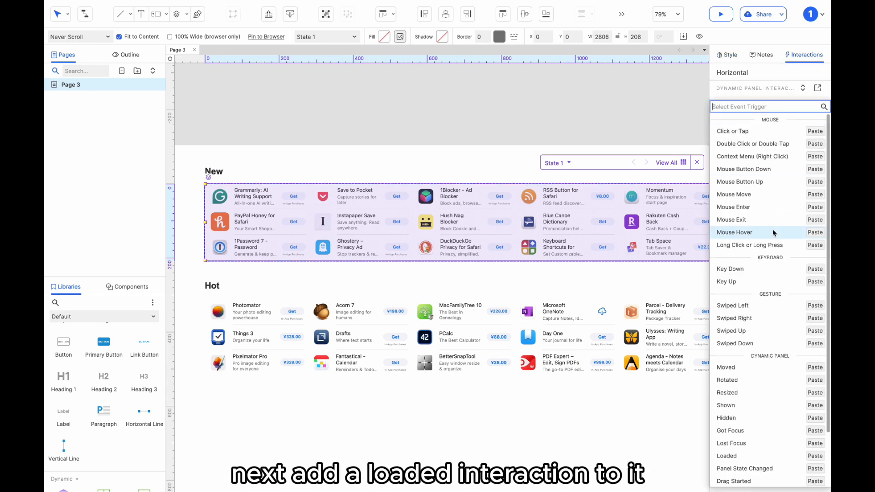
scroll(774, 249, down, 2)
click(759, 391)
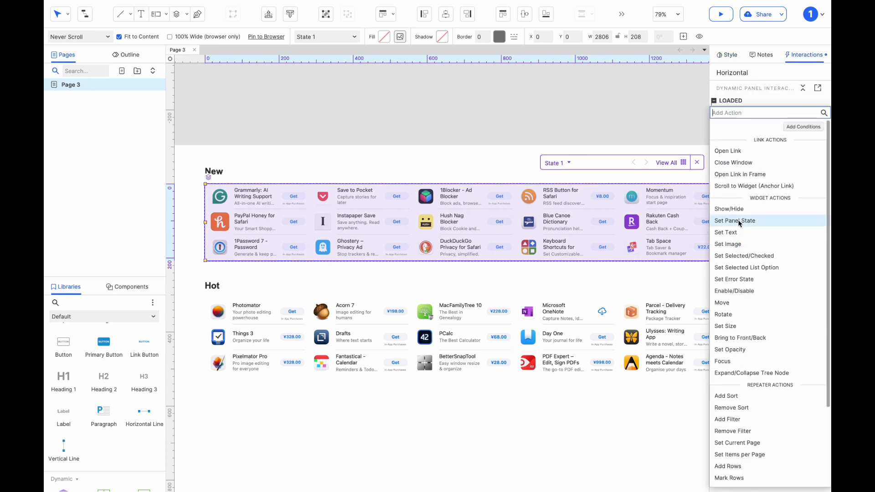
click(732, 303)
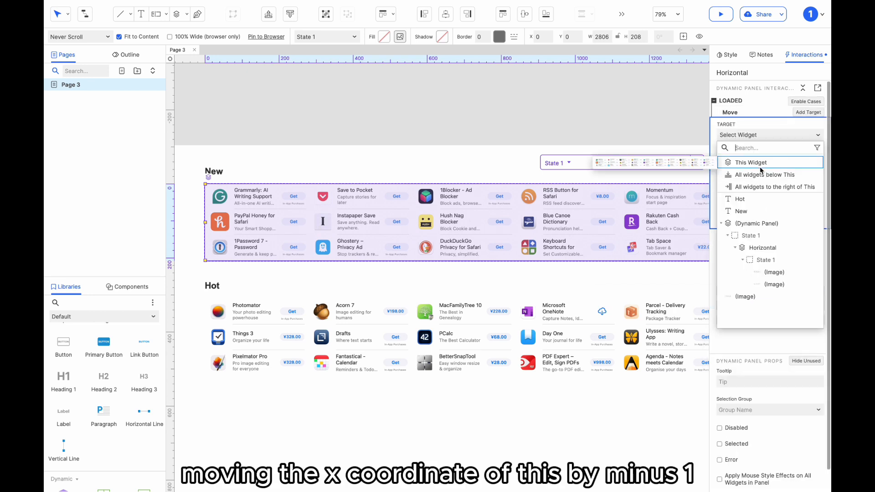
click(758, 163)
click(755, 173)
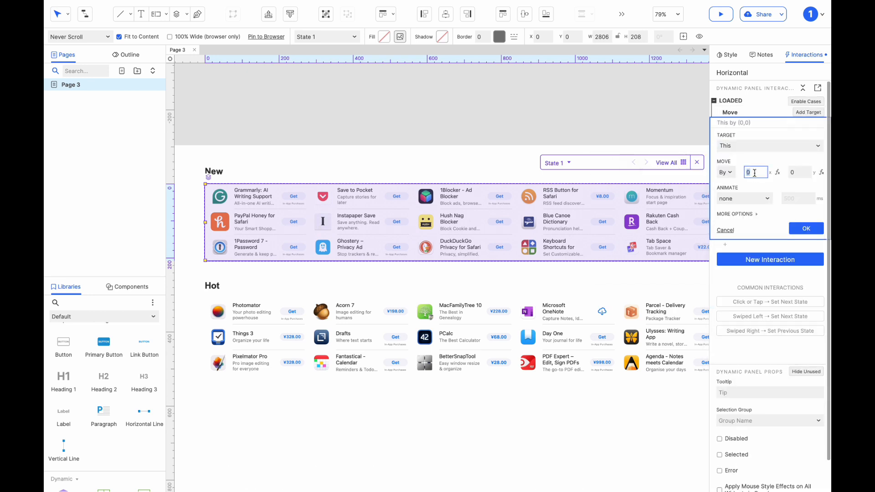
click(799, 173)
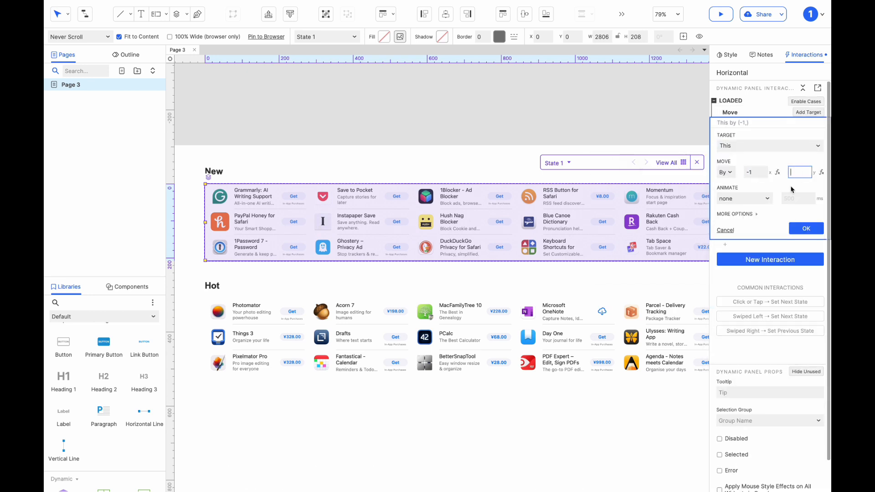
click(803, 227)
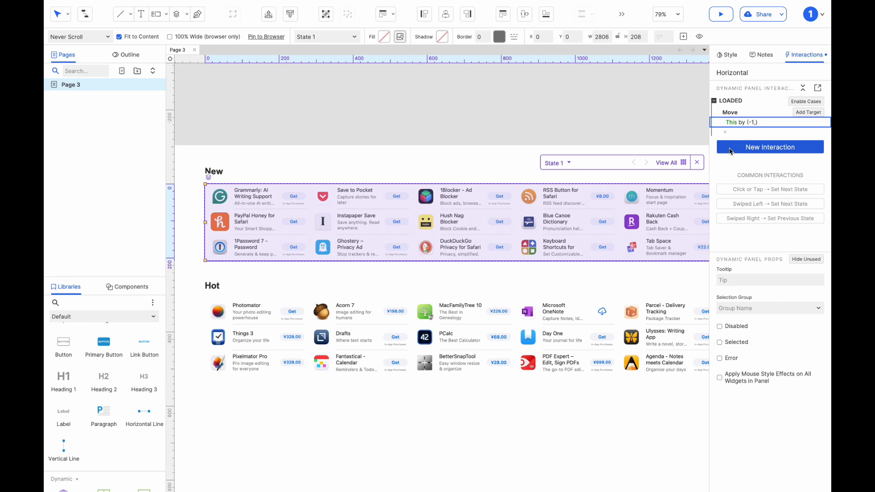
Step: Add a Moved event to the Horizontal panel and create a case for it
click(730, 150)
scroll(745, 246, down, 3)
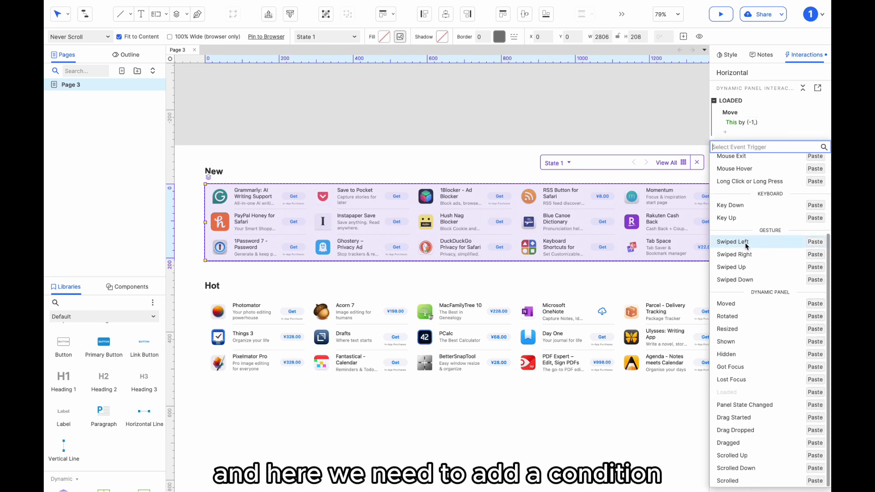
click(743, 305)
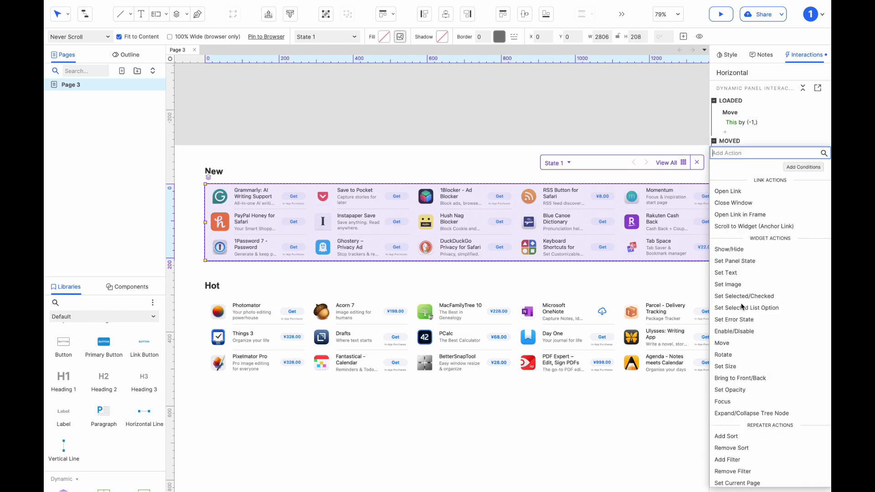
click(779, 139)
click(806, 141)
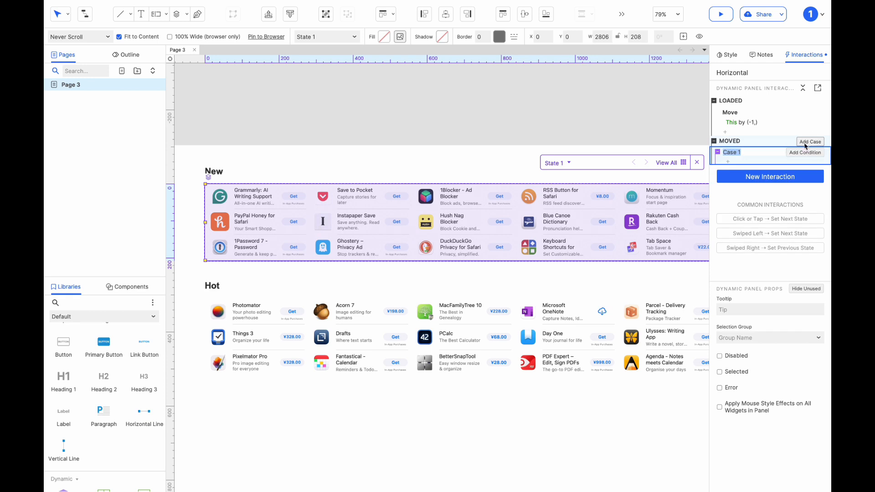
Step: Set Case 1's condition to text value [[This.x]] is less than [[-This.width/2]]
click(805, 153)
click(292, 198)
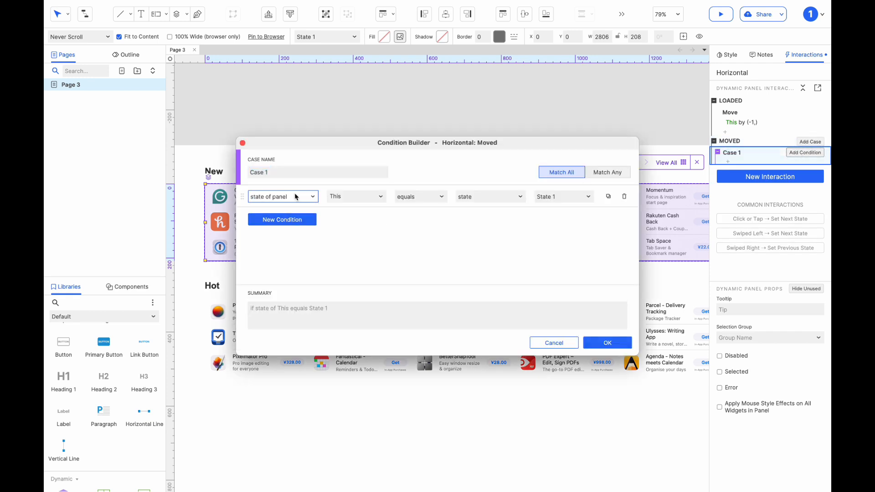
click(296, 196)
click(289, 204)
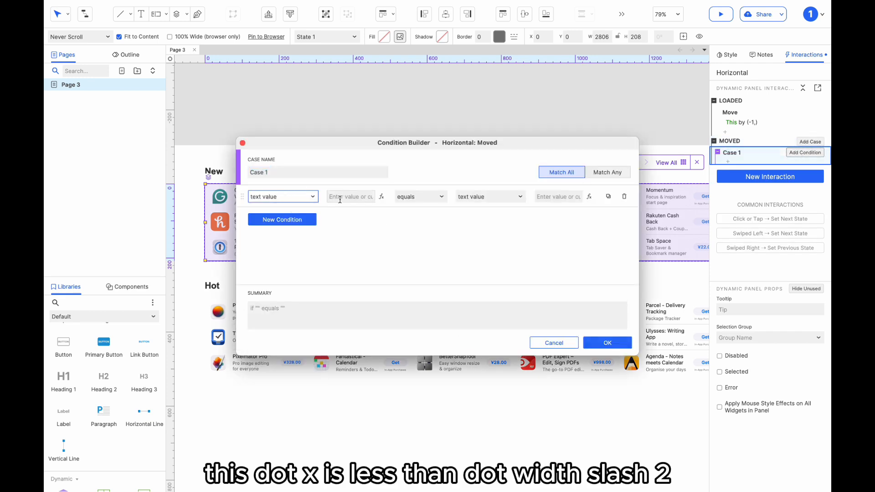
click(341, 197)
text([[]])
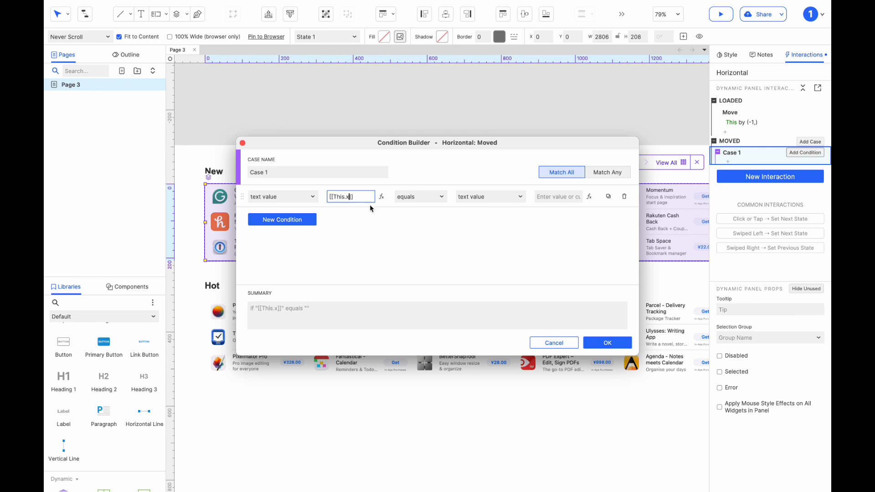
text(This.x)
click(413, 196)
click(436, 255)
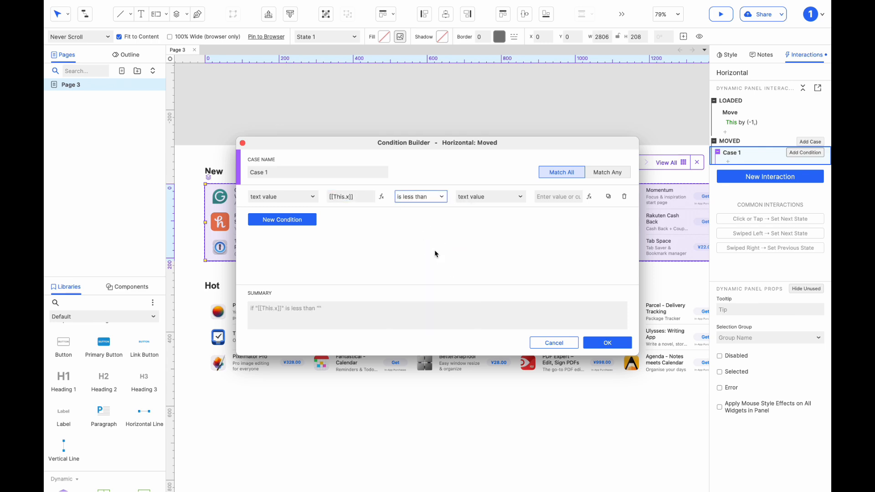
click(553, 198)
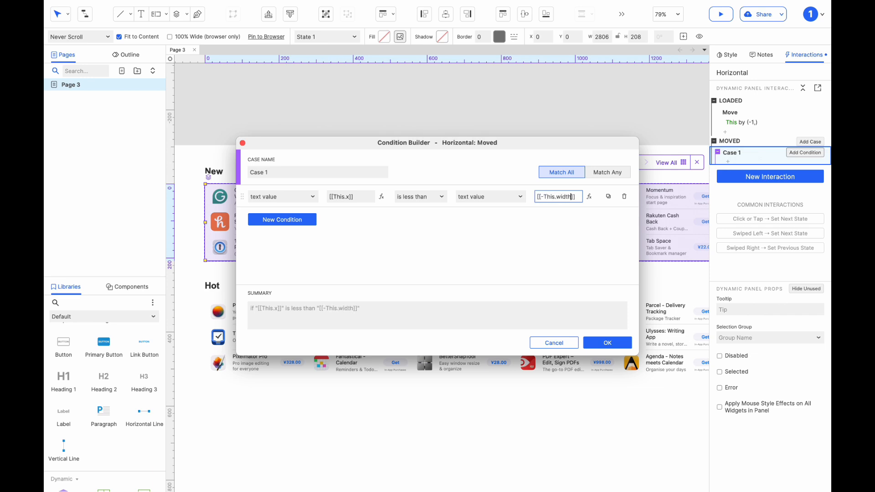
click(599, 347)
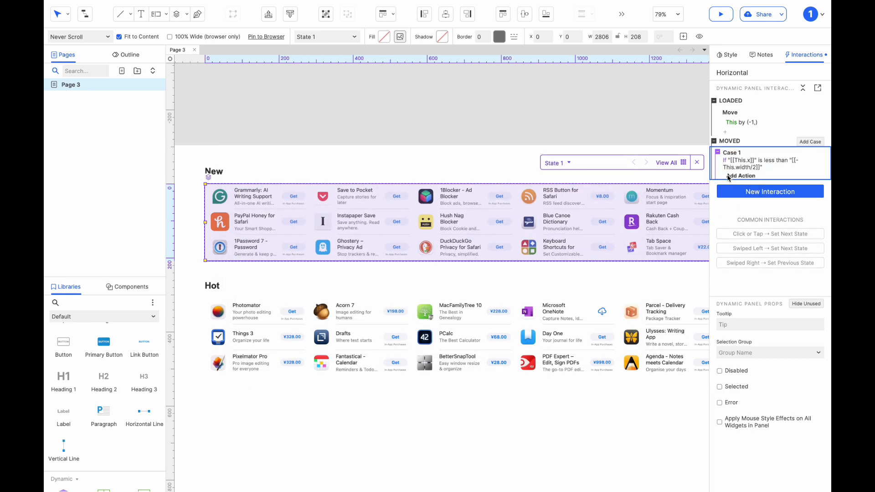
Step: Add a Move action to Case 1 that moves this panel to x 0, y 0
click(735, 177)
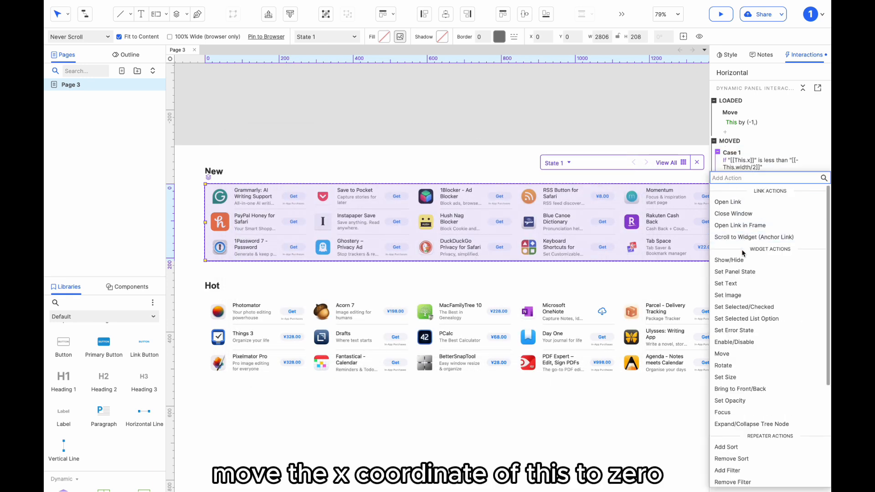
scroll(745, 250, down, 2)
click(735, 281)
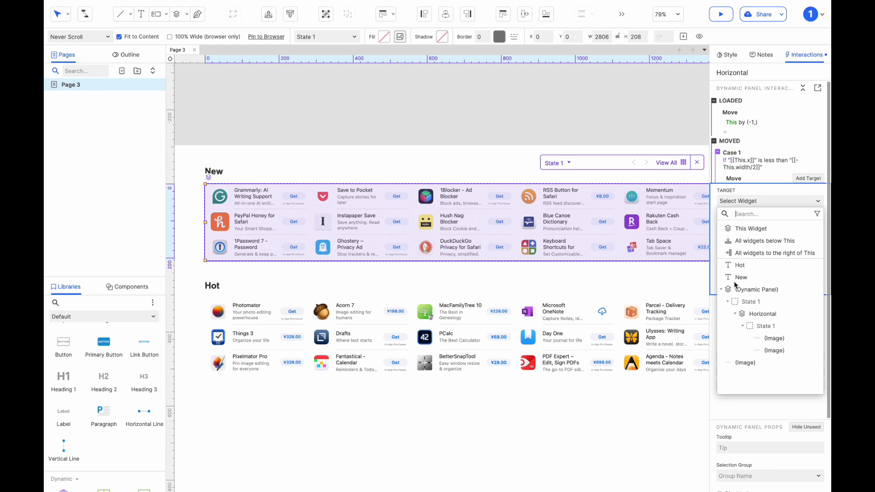
click(753, 230)
click(736, 237)
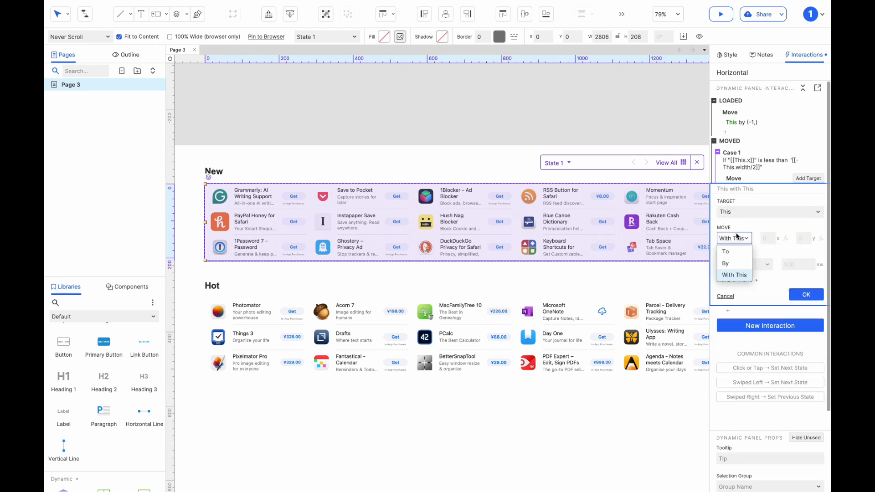
click(733, 251)
click(804, 236)
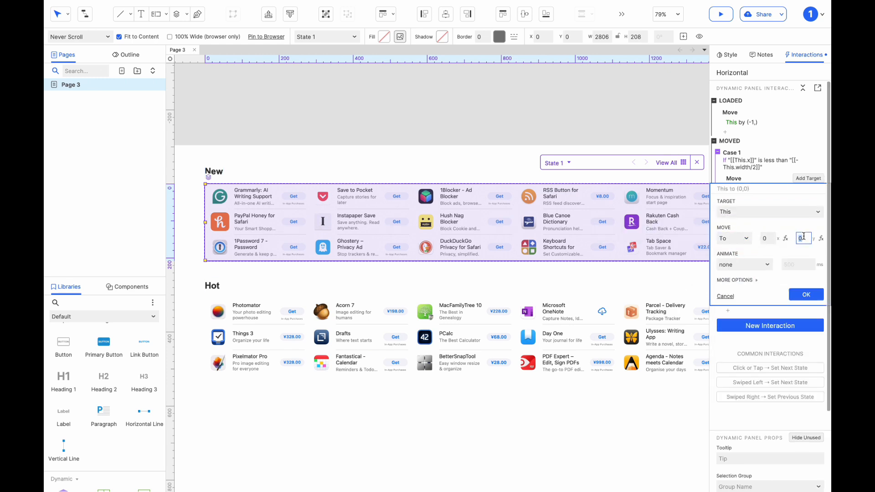
click(804, 294)
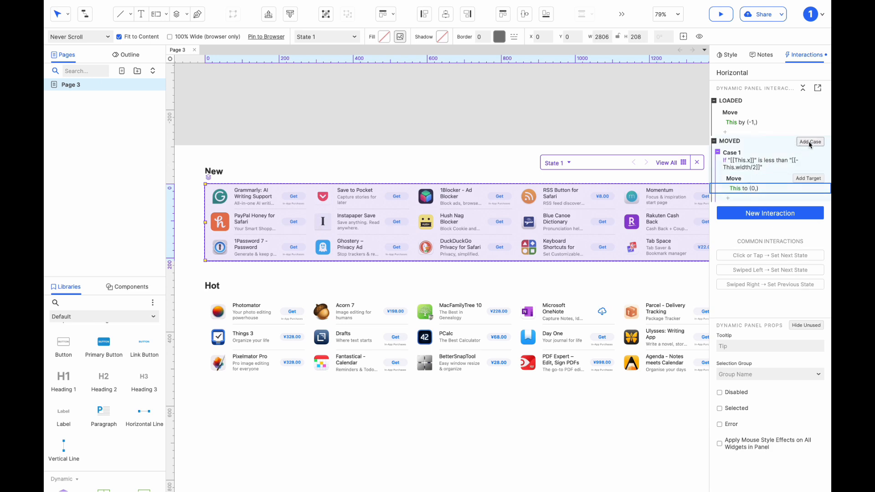
Step: Add an Else If true case with a Wait action of 1 ms
click(810, 143)
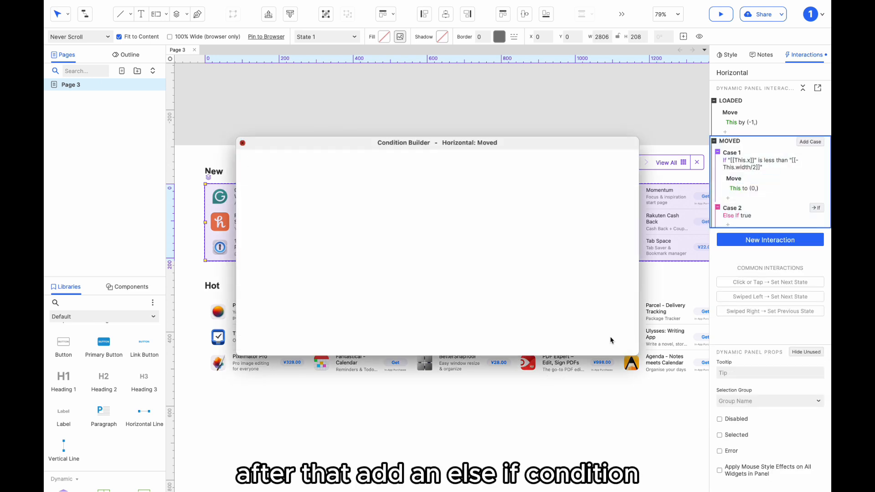
click(608, 342)
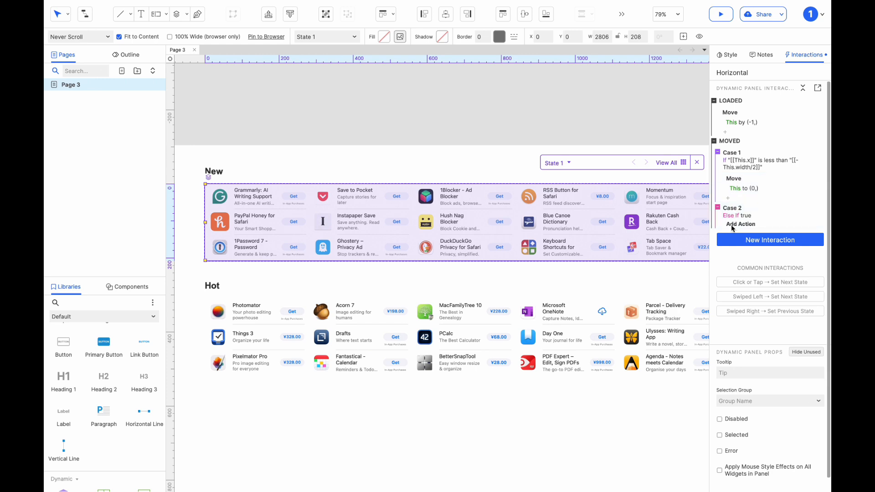
click(728, 224)
scroll(725, 388, down, 5)
click(724, 456)
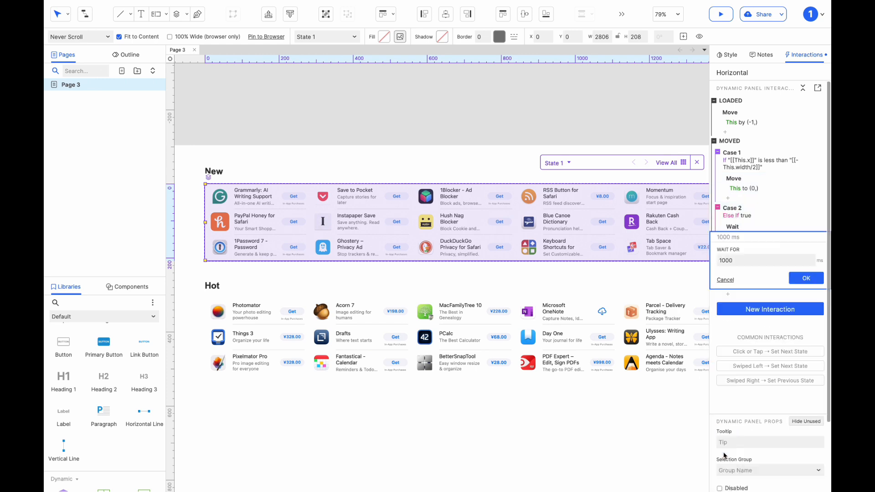
double_click(740, 260)
text(1)
click(805, 278)
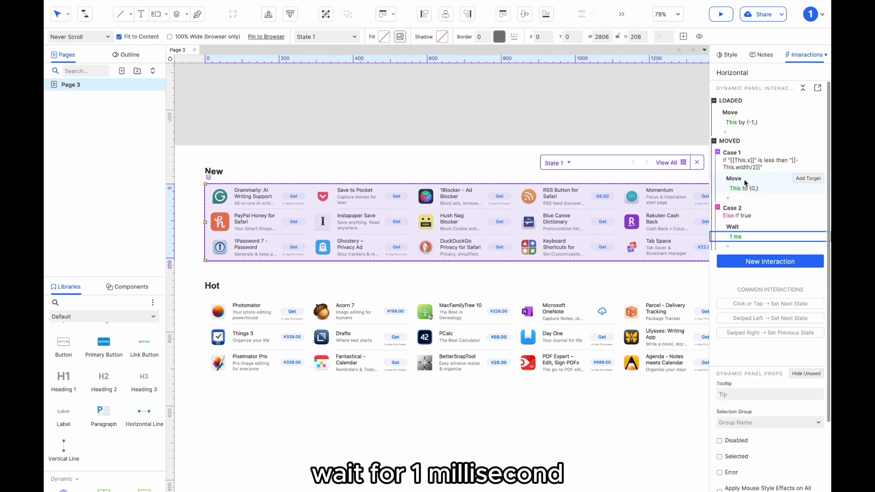
Step: Copy the Loaded Move by (-1,) action and paste it into Case 2 after the Wait action
click(728, 114)
key(ctrl+c)
click(734, 226)
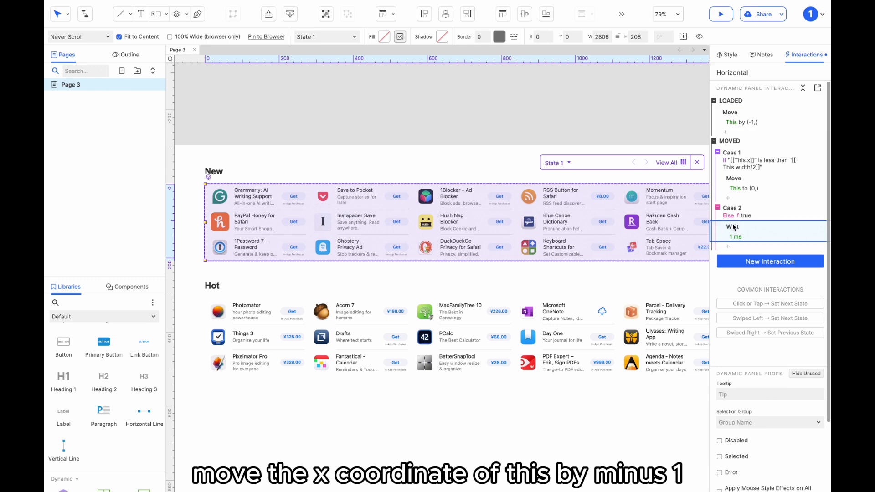
key(ctrl+v)
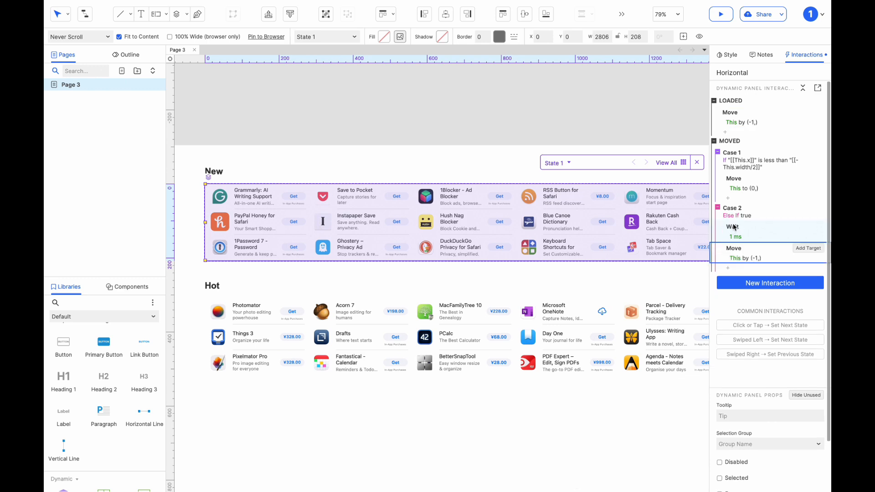
Step: Preview the prototype in the browser to check the horizontal carousel
click(627, 133)
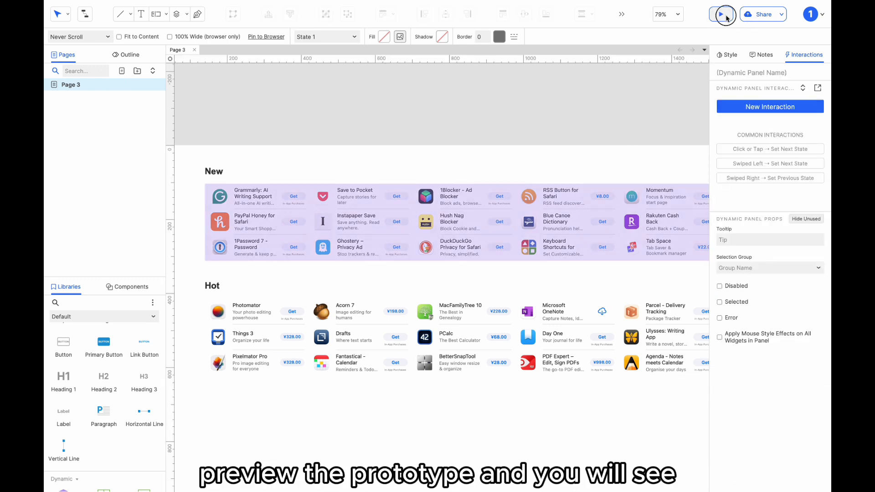
click(724, 16)
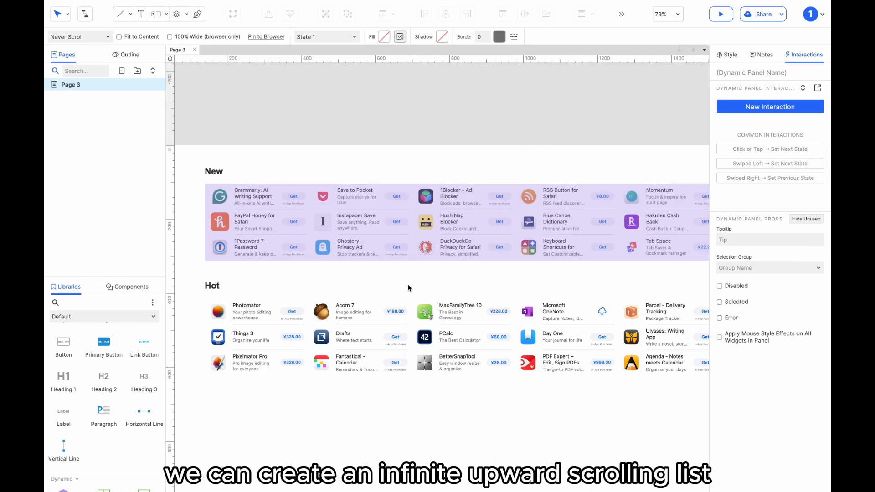
Step: Convert the Hot app list image into a dynamic panel and turn off its Fit to Content setting
click(394, 309)
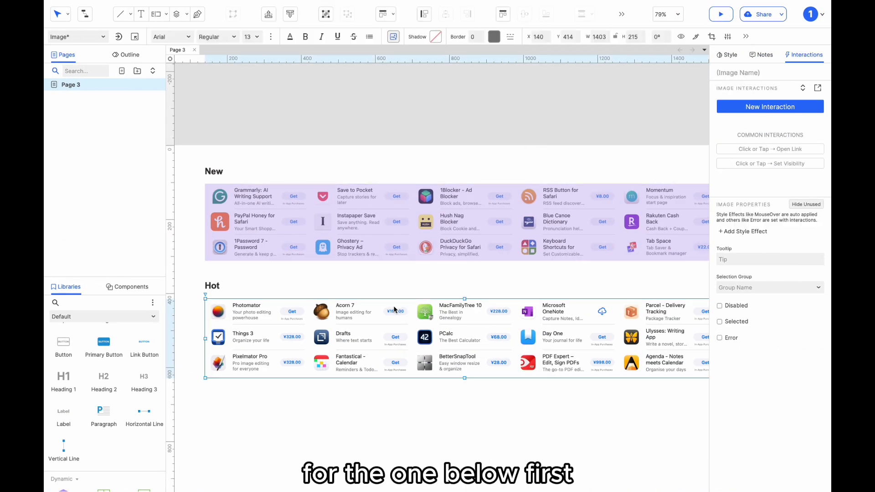
right_click(392, 313)
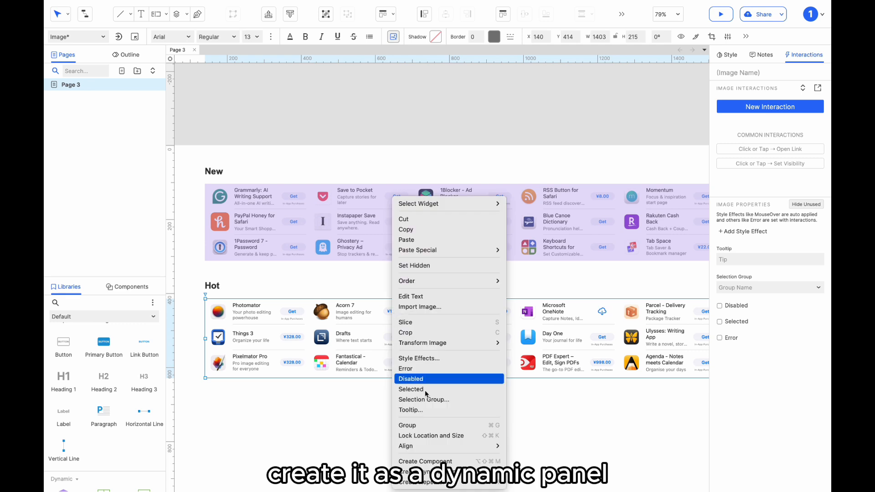
click(407, 473)
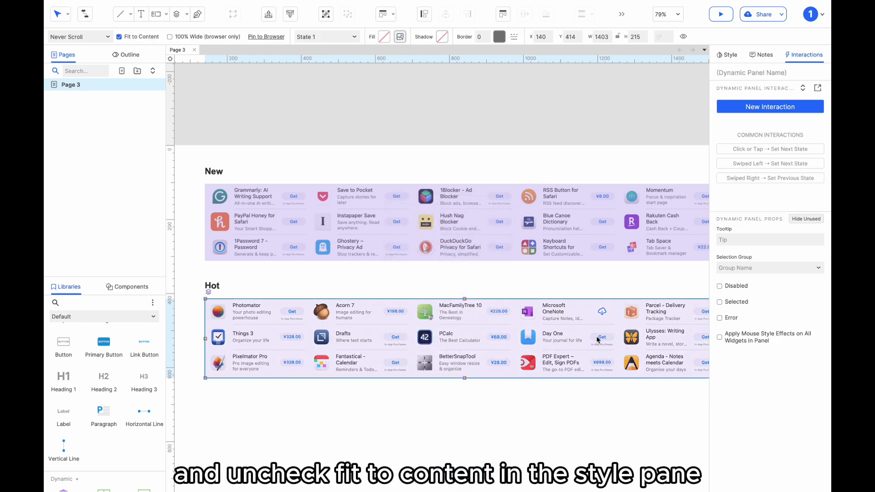
click(727, 55)
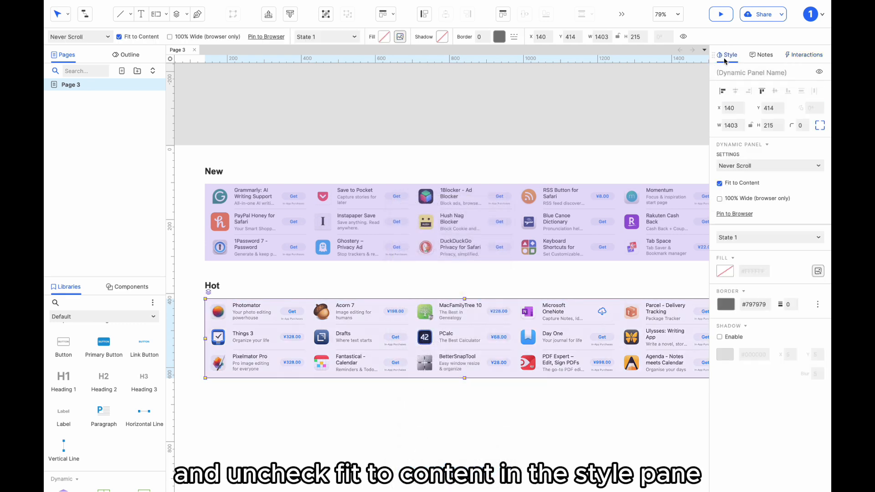
click(719, 184)
Step: Inside the new panel, duplicate the list directly below the original and convert both lists into a nested dynamic panel
double_click(471, 319)
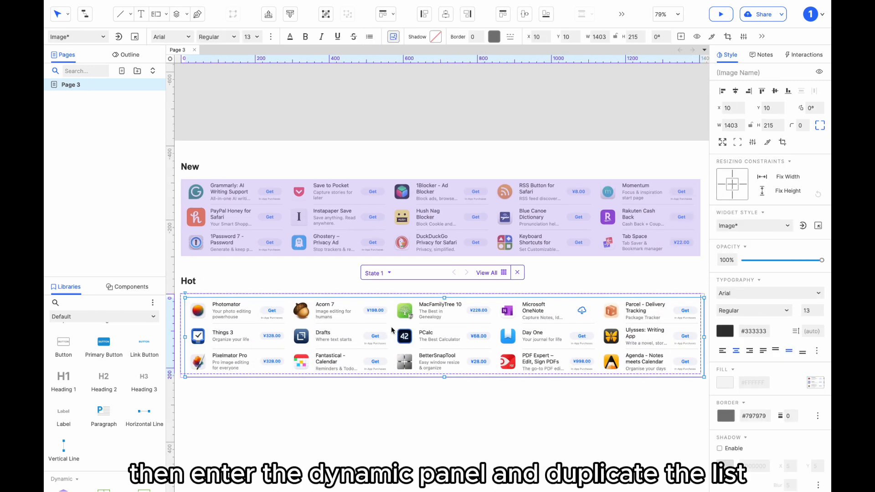
drag(366, 321, 361, 396)
shift+click(393, 357)
right_click(393, 356)
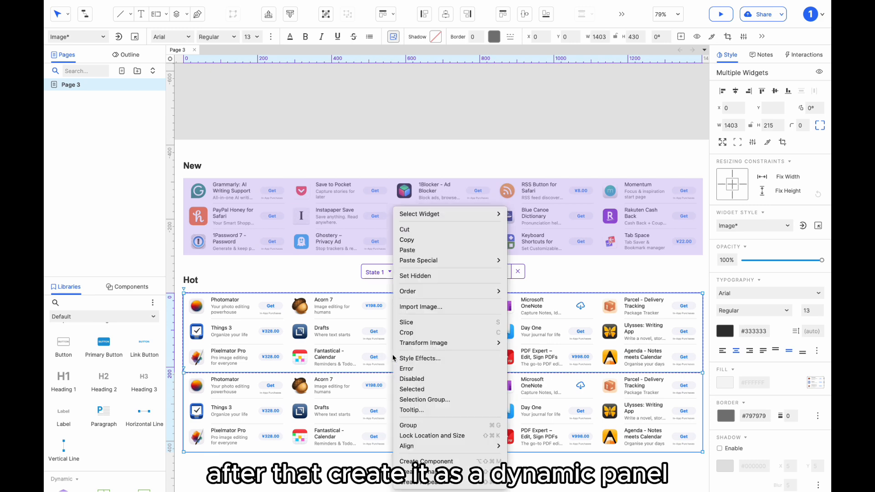
click(428, 471)
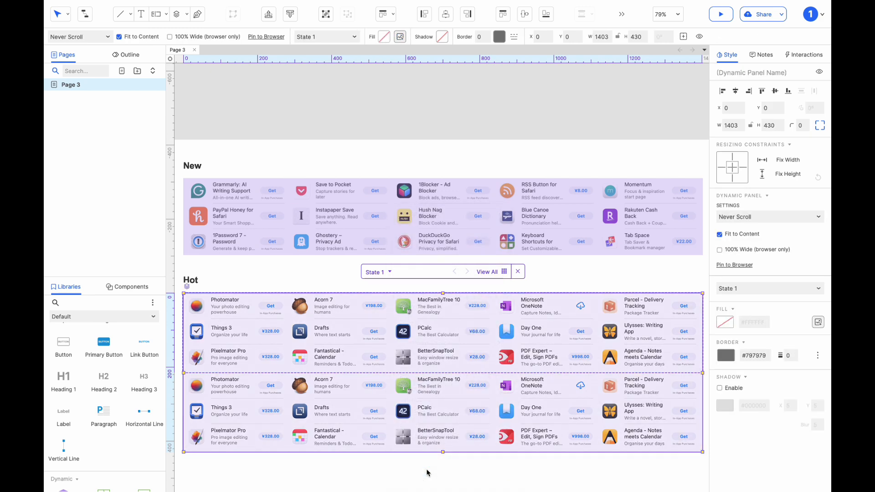
Step: Add a Loaded interaction to the inner panel that moves This by an empty x and y of -1
click(799, 56)
click(770, 107)
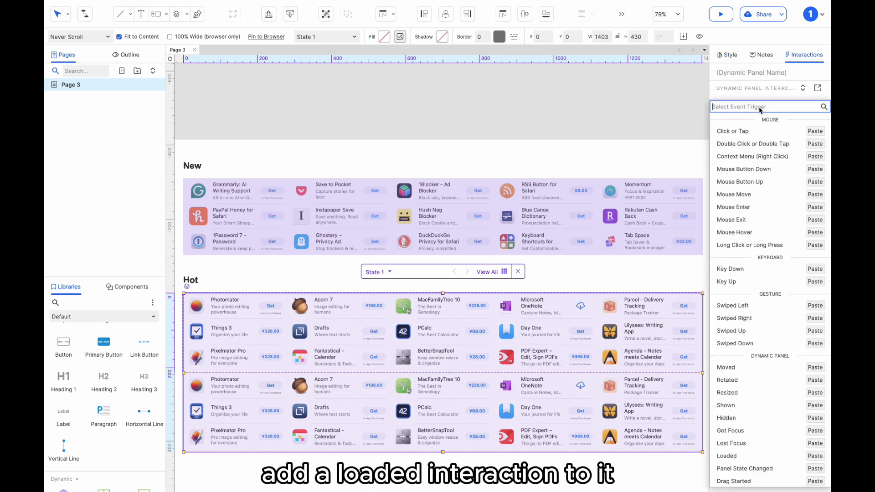
scroll(744, 408, down, 3)
click(743, 391)
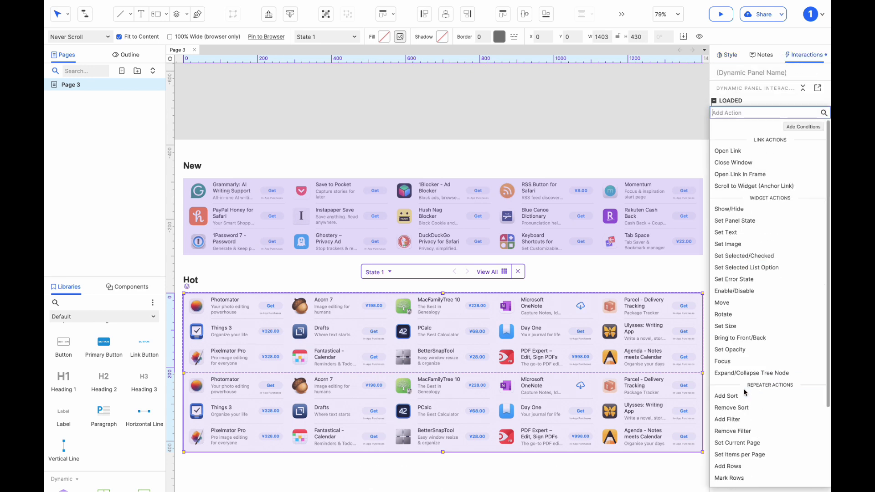
click(747, 303)
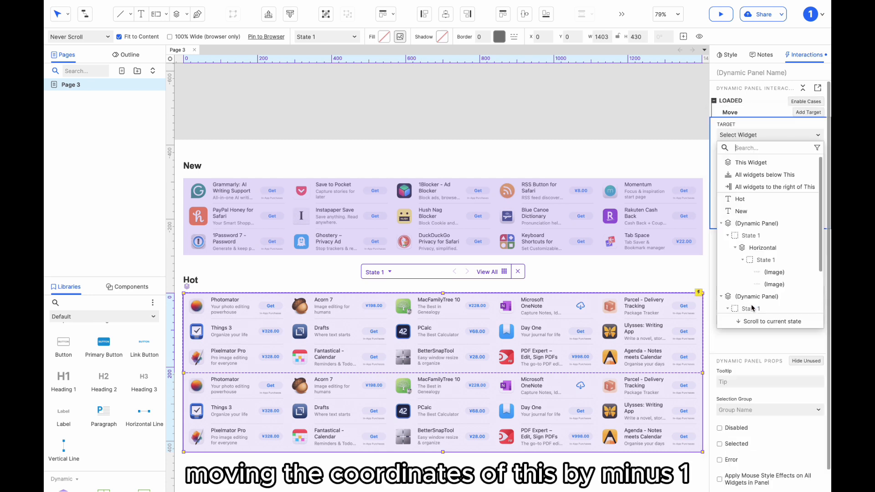
click(760, 164)
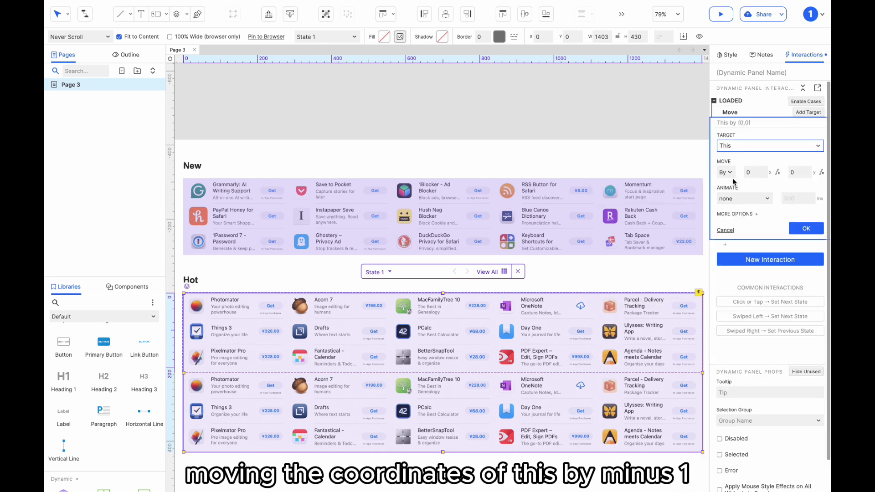
click(748, 173)
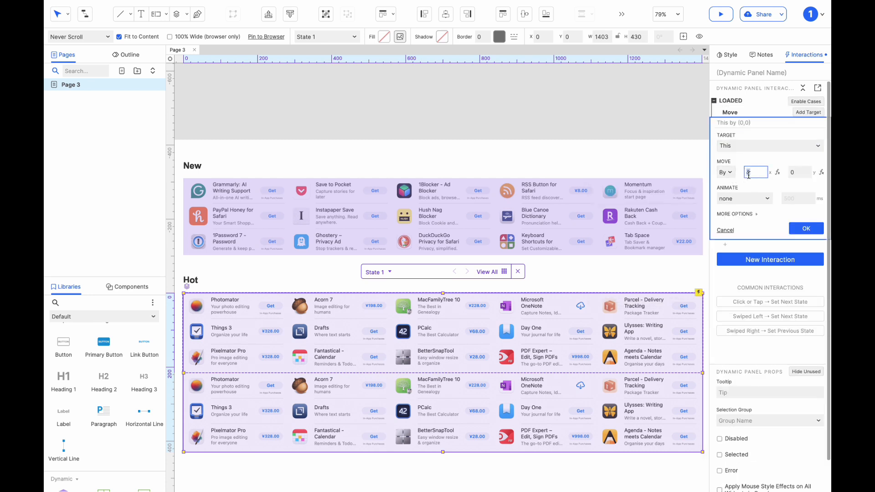
click(794, 170)
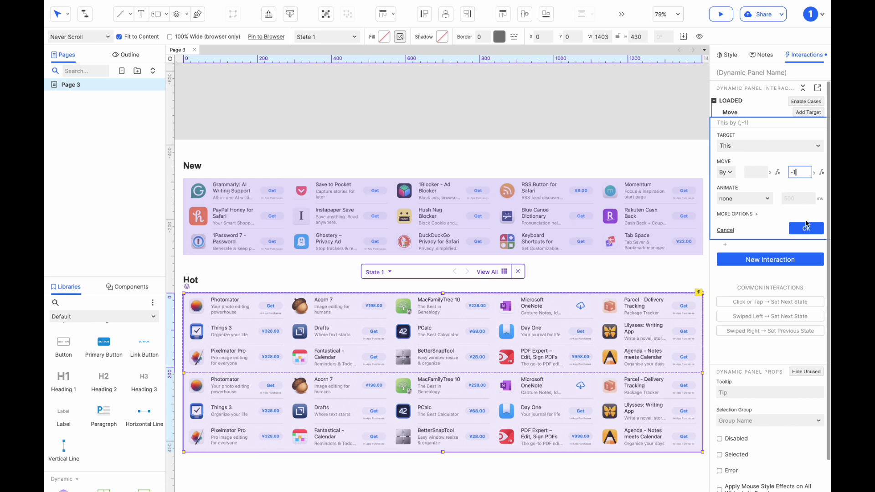
click(805, 226)
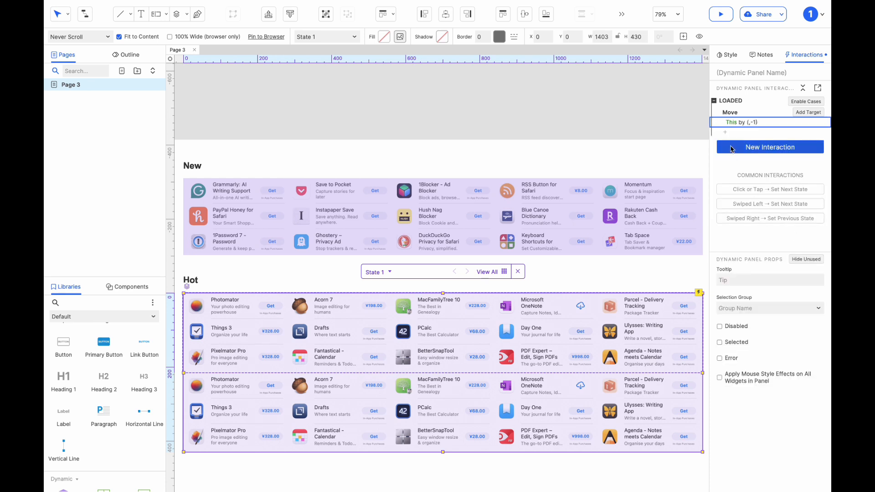
Step: Add a Moved event to the inner panel and create a case with a condition
click(733, 148)
click(741, 410)
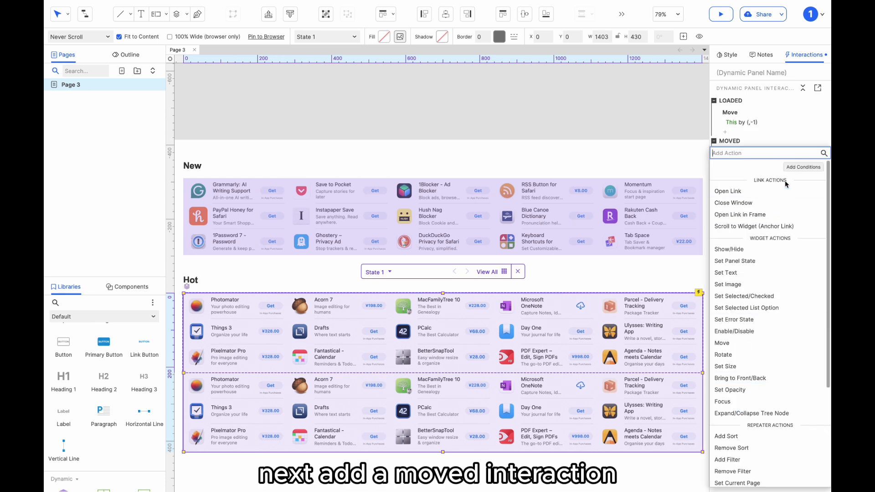
click(791, 138)
click(805, 141)
click(804, 152)
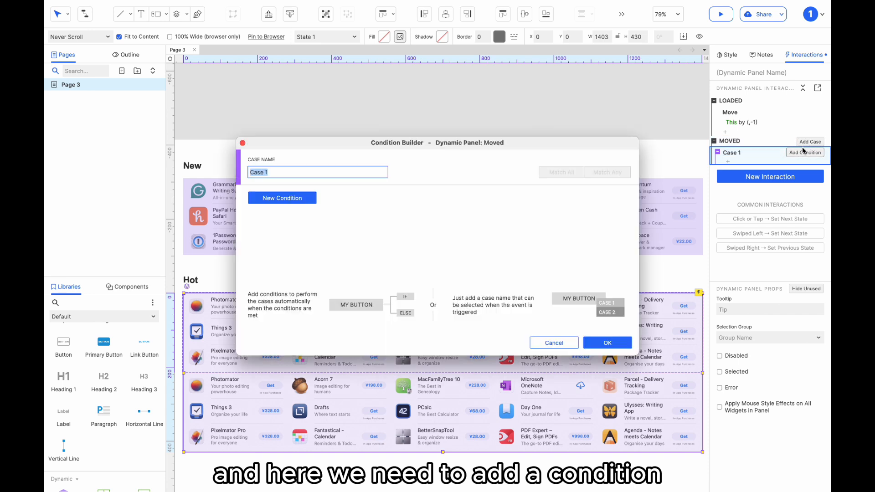
Step: Set Case 1's condition to text value [[This.y]] is less than [[-This.height/2]]
click(299, 199)
click(301, 203)
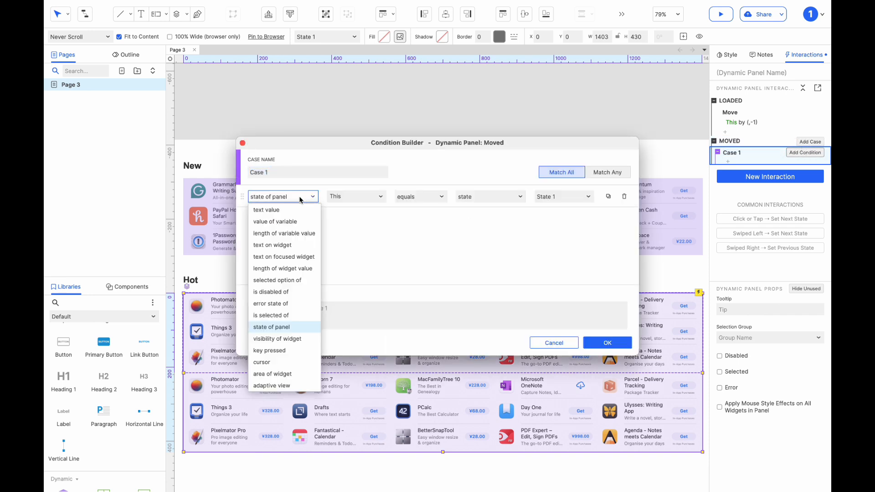
click(293, 204)
click(341, 197)
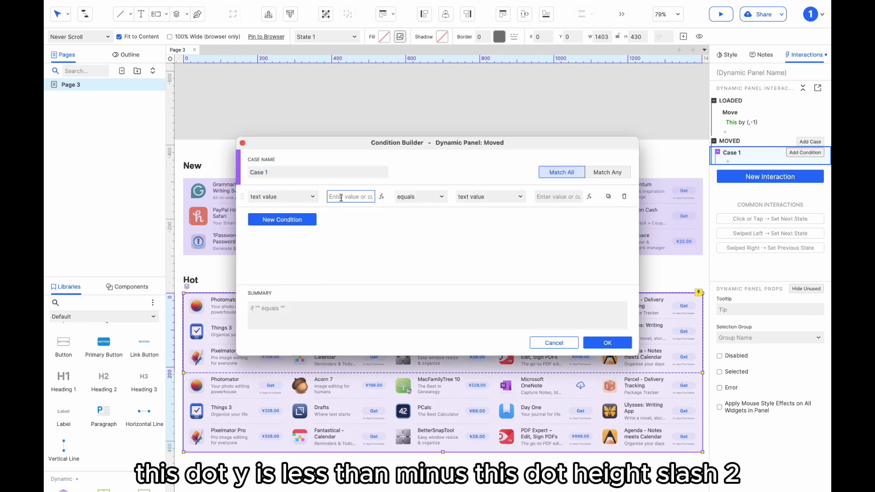
text([[This.y)
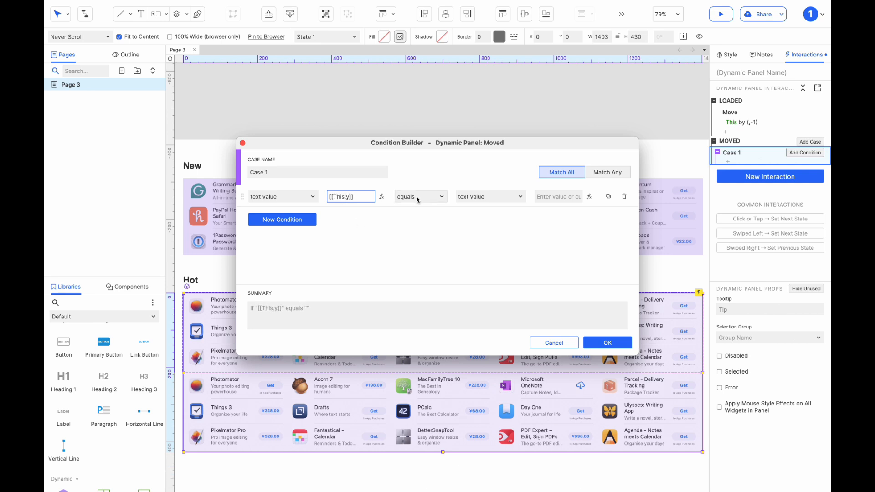
click(416, 199)
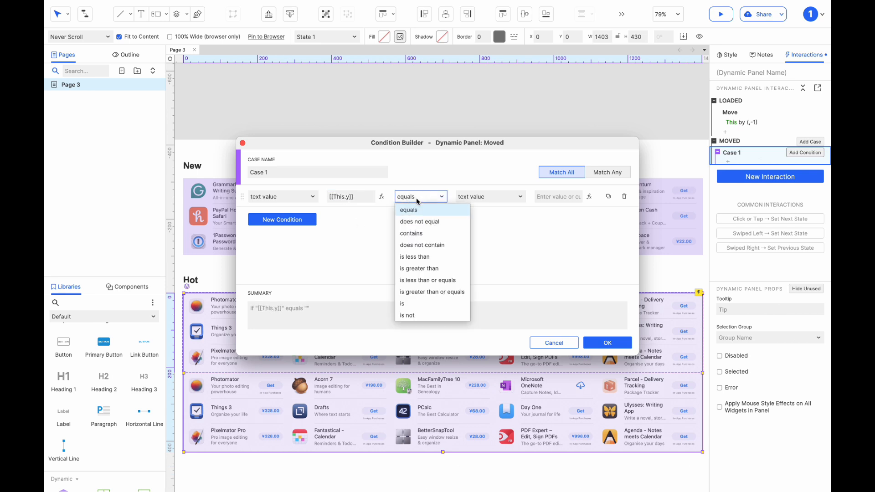
click(416, 257)
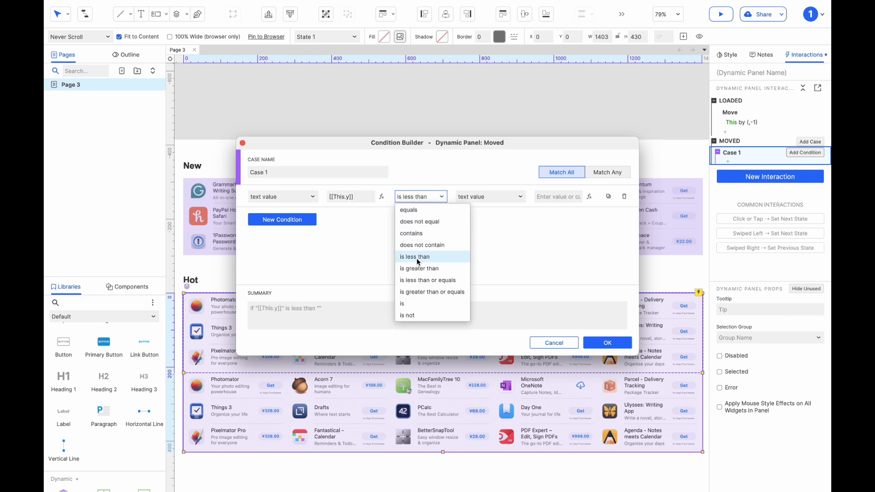
click(548, 199)
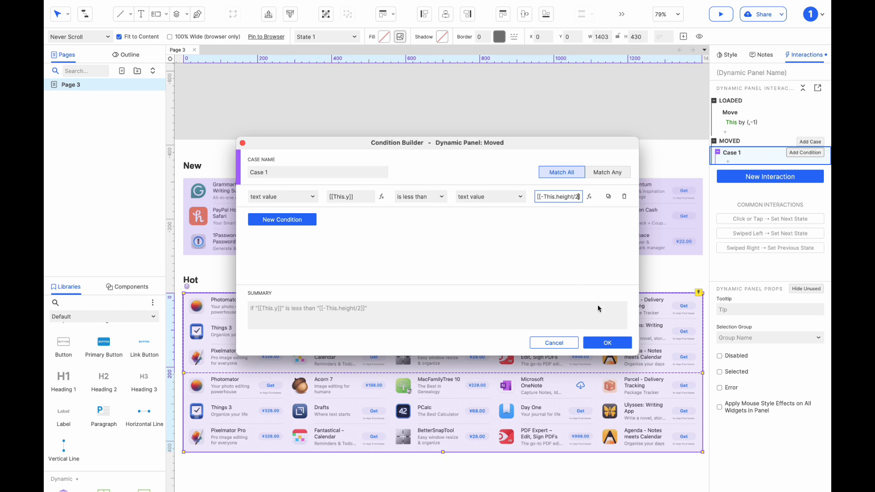
click(606, 342)
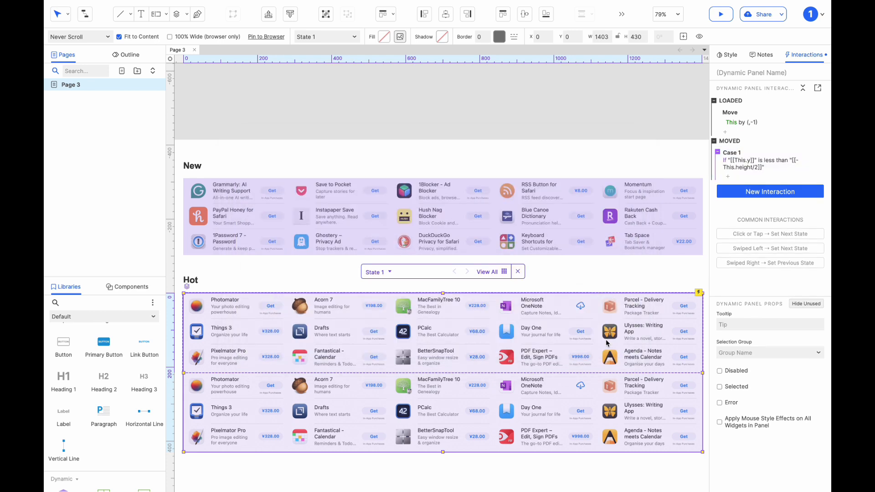
Step: Add a Move action to Case 1 that moves This to an empty x and y 0
click(727, 176)
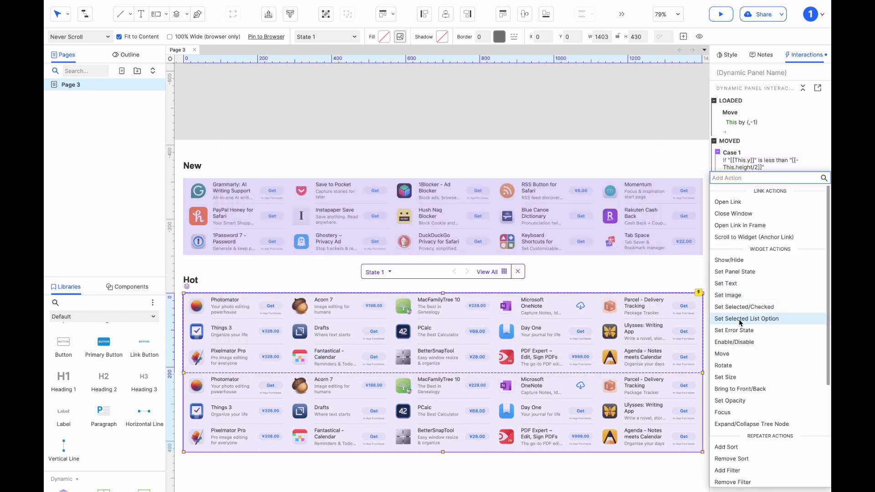
click(737, 354)
click(739, 230)
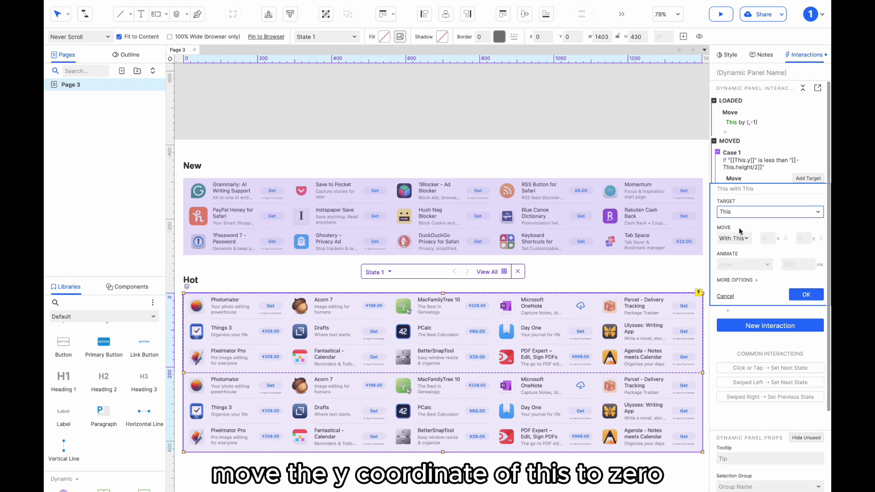
click(734, 239)
click(725, 250)
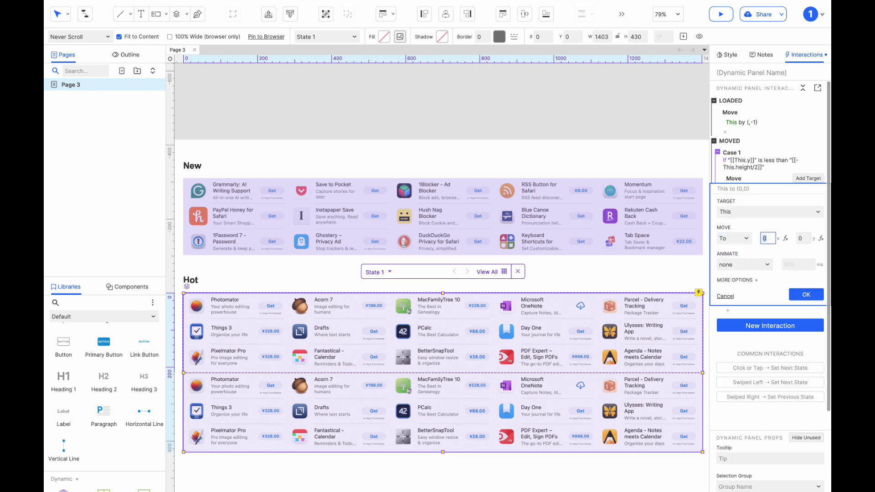
click(806, 297)
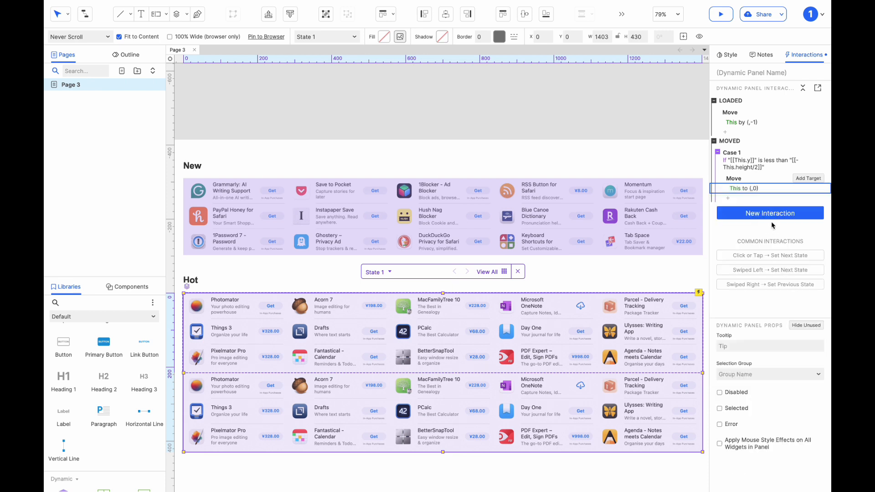
Step: Add an Else If true case with a Wait action of 1 ms
click(803, 142)
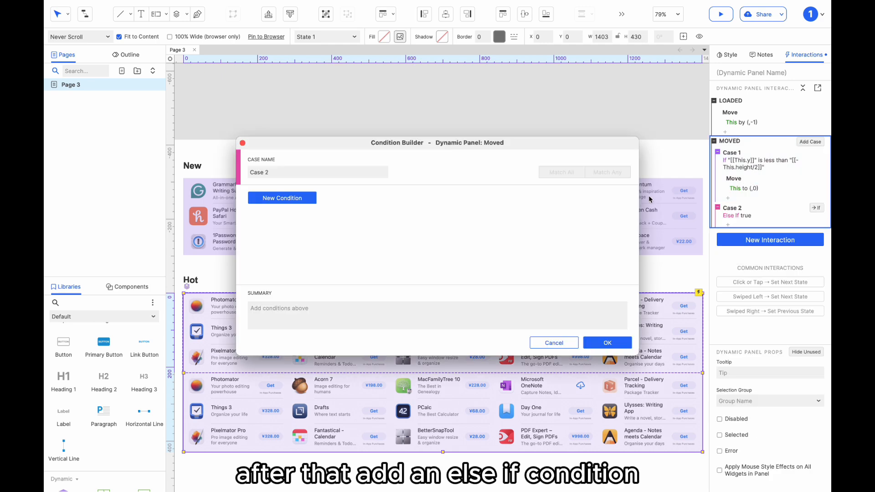
click(600, 344)
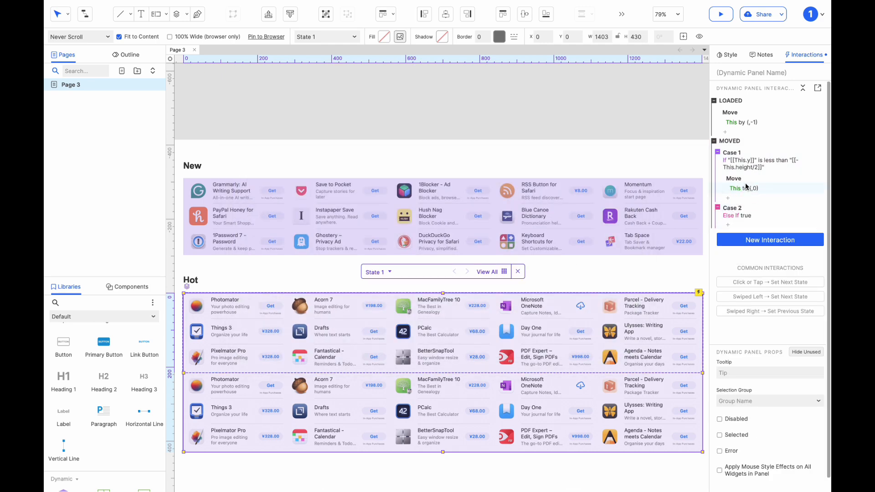
click(728, 224)
scroll(731, 452, down, 3)
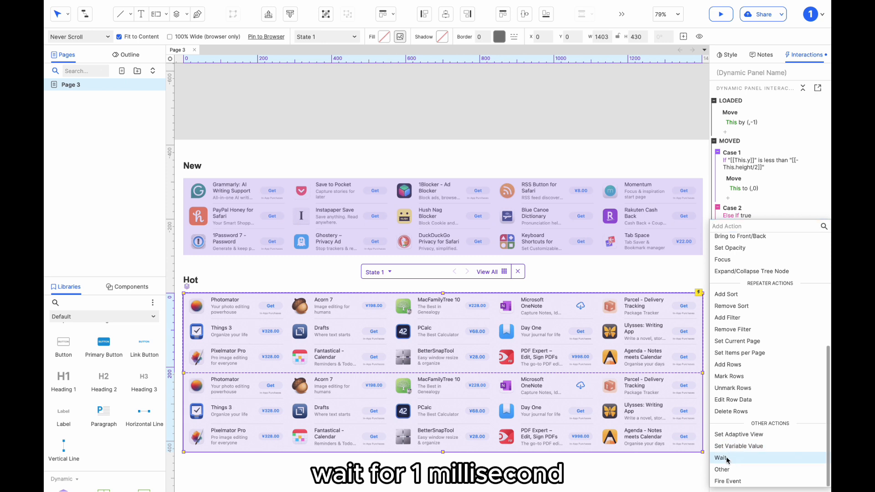
click(730, 461)
text(1)
click(805, 278)
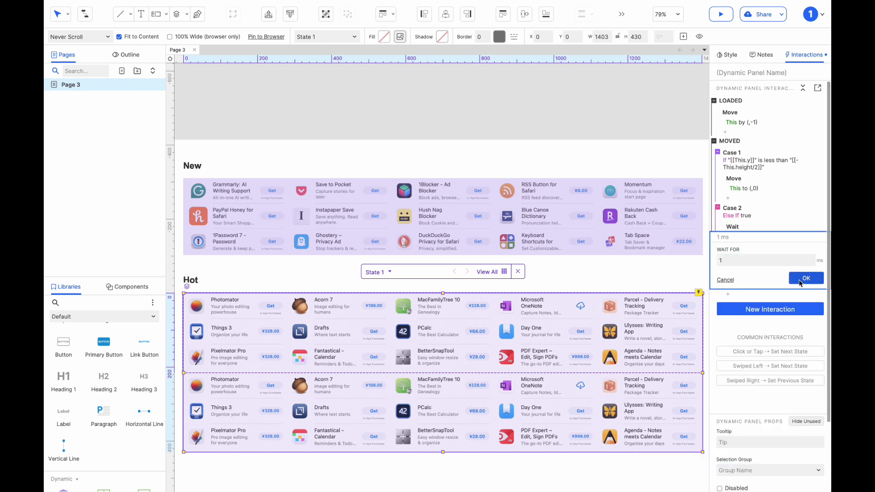
Step: Copy the Loaded vertical Move by (,-1) action and paste it into Case 2 below the Wait action
click(735, 120)
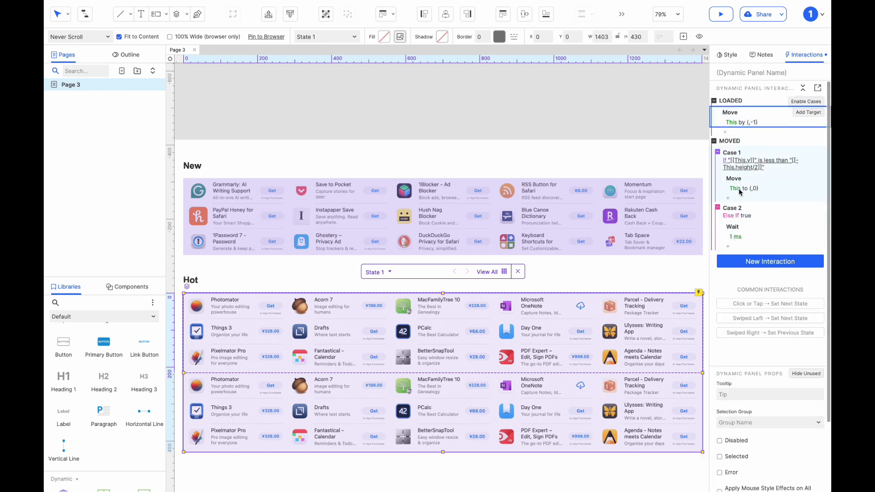
key(ctrl+c)
click(738, 227)
key(ctrl+v)
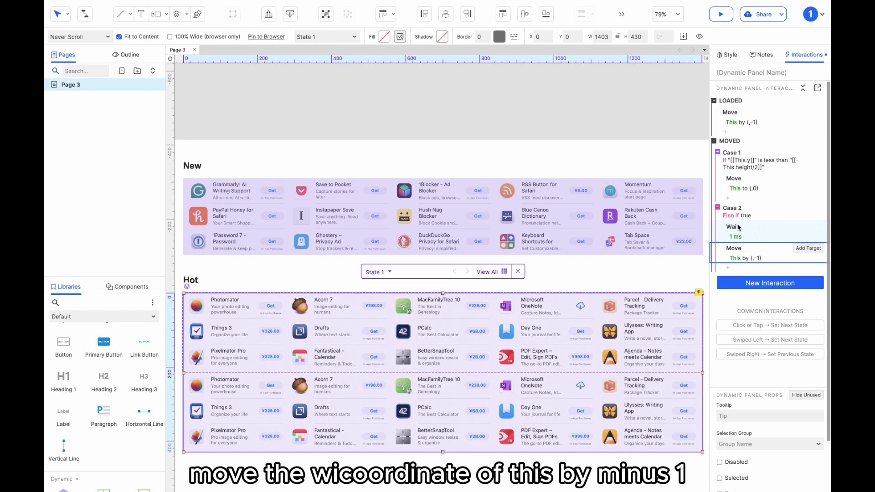
Step: Preview the prototype to check the vertical scrolling list
click(721, 14)
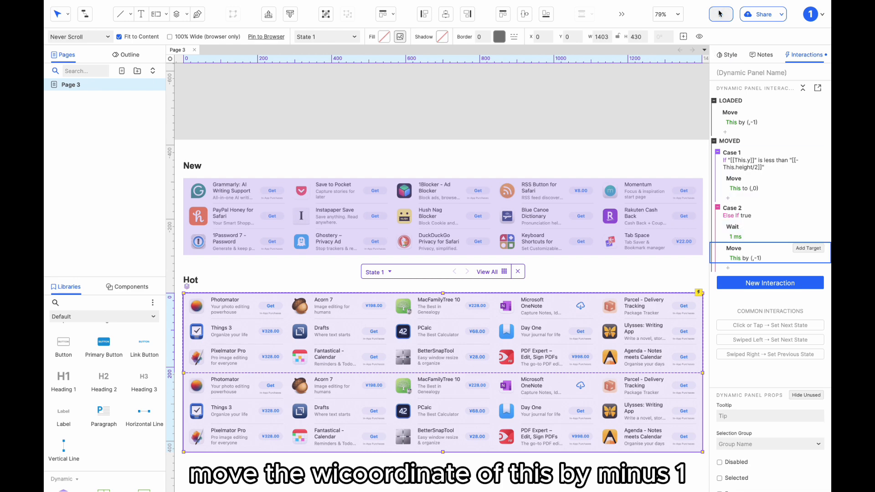